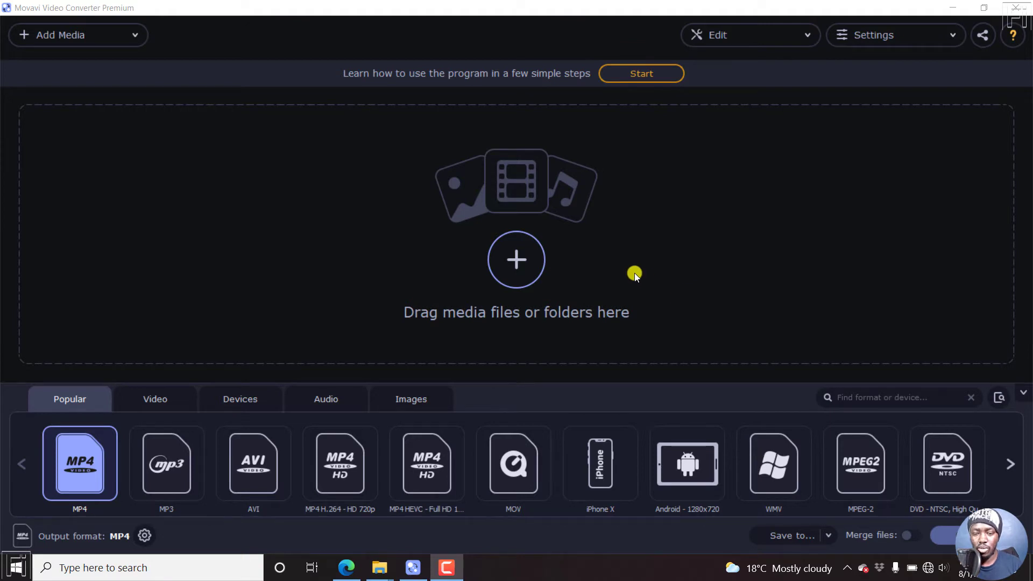
Step: Add the video '[UPDATE] Easily Download YouTube Subtitles as Transcripts.mp4' to the converter
left_click(525, 258)
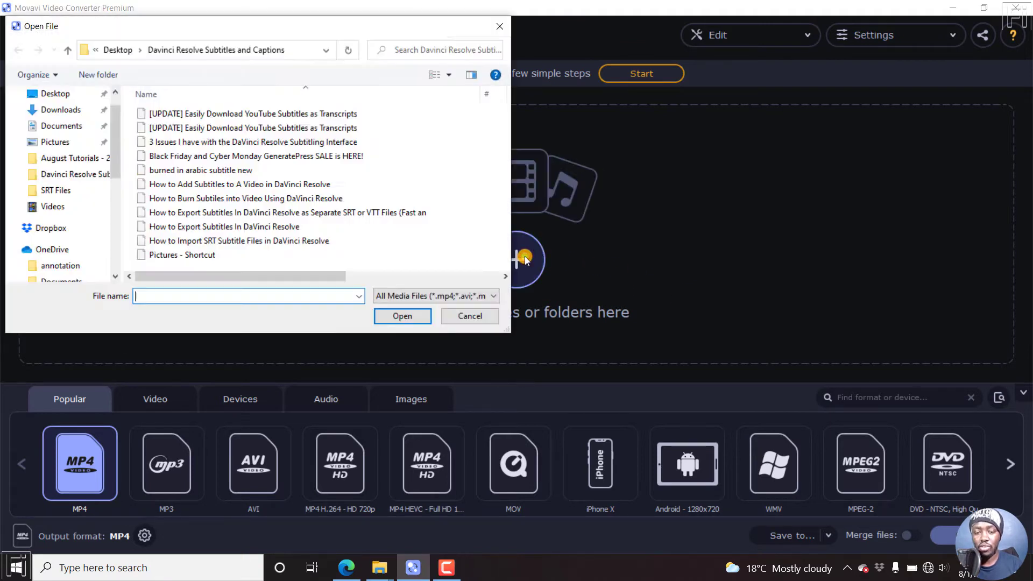
left_click(249, 141)
left_click(230, 129)
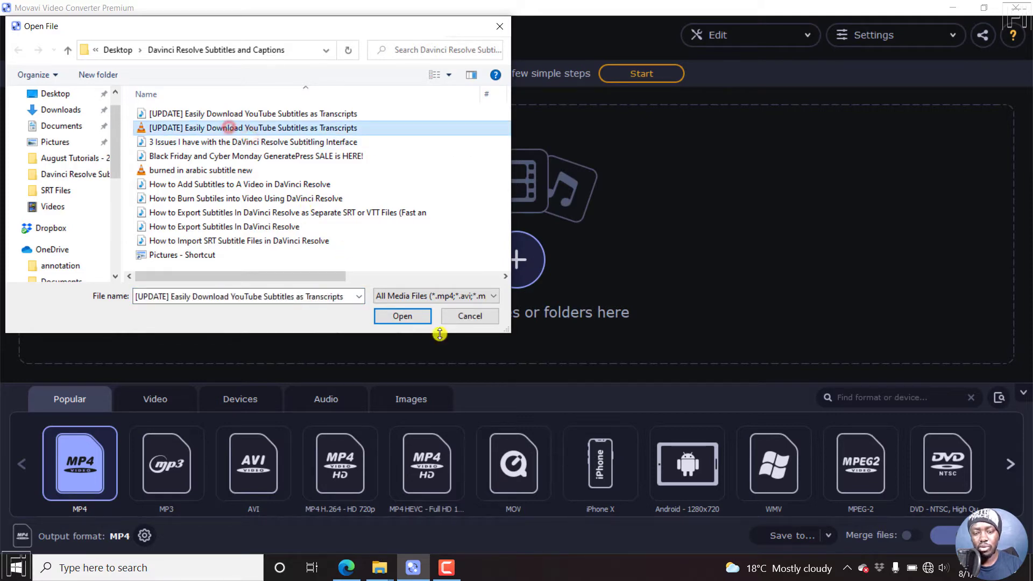
left_click(394, 315)
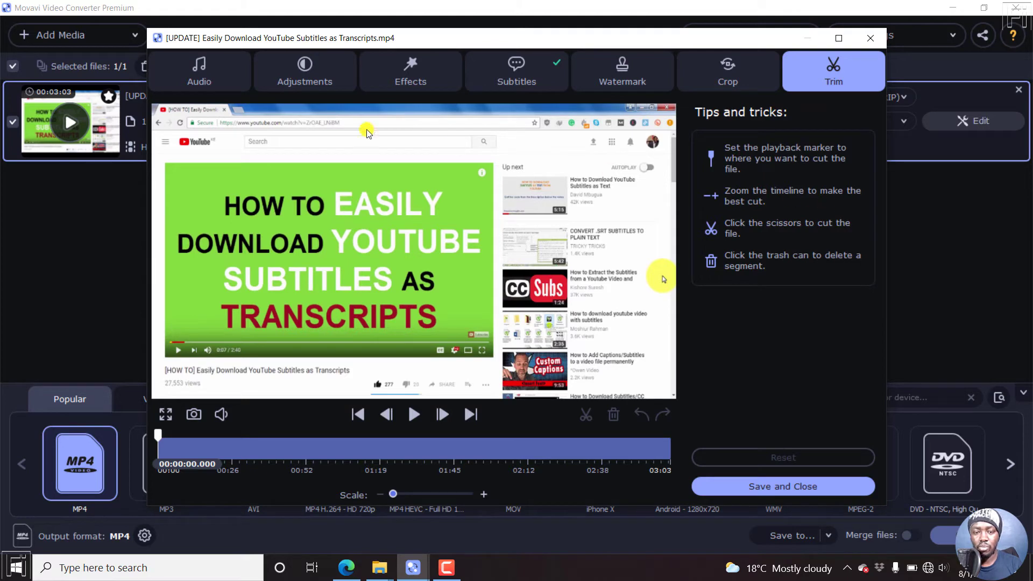
Step: Turn on Normalize volume in the Audio settings and apply it
left_click(191, 68)
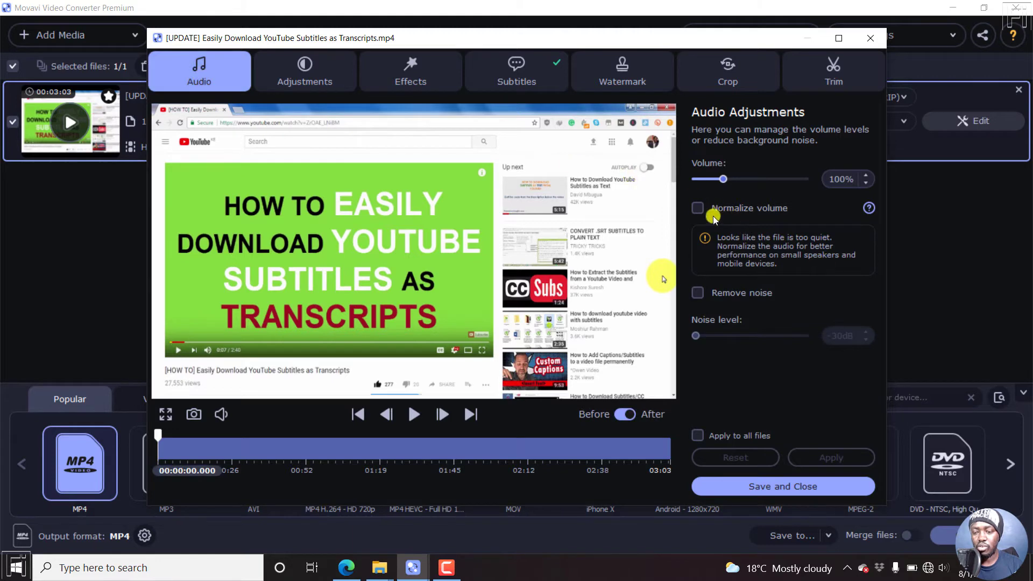
left_click(695, 207)
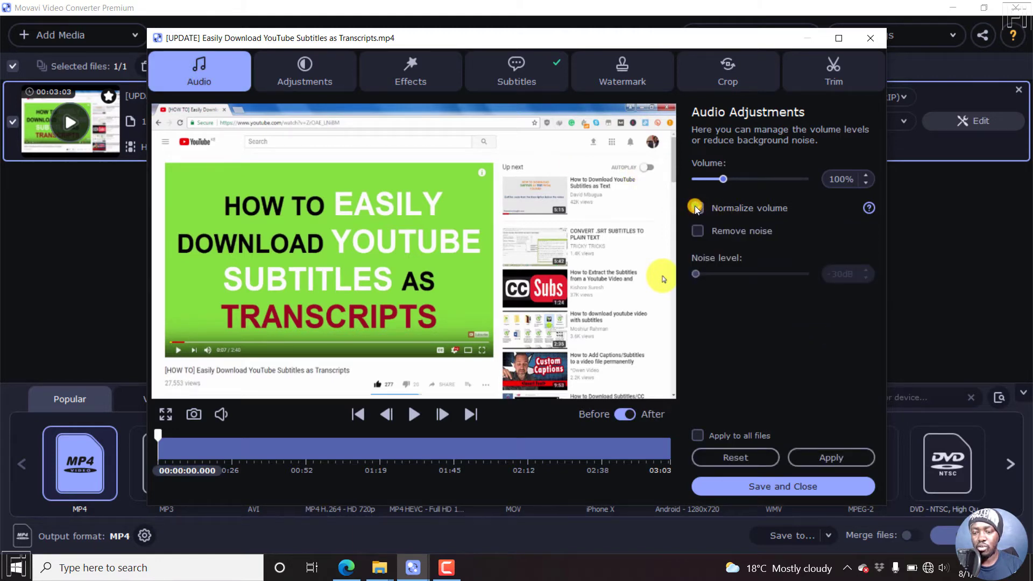
left_click(831, 459)
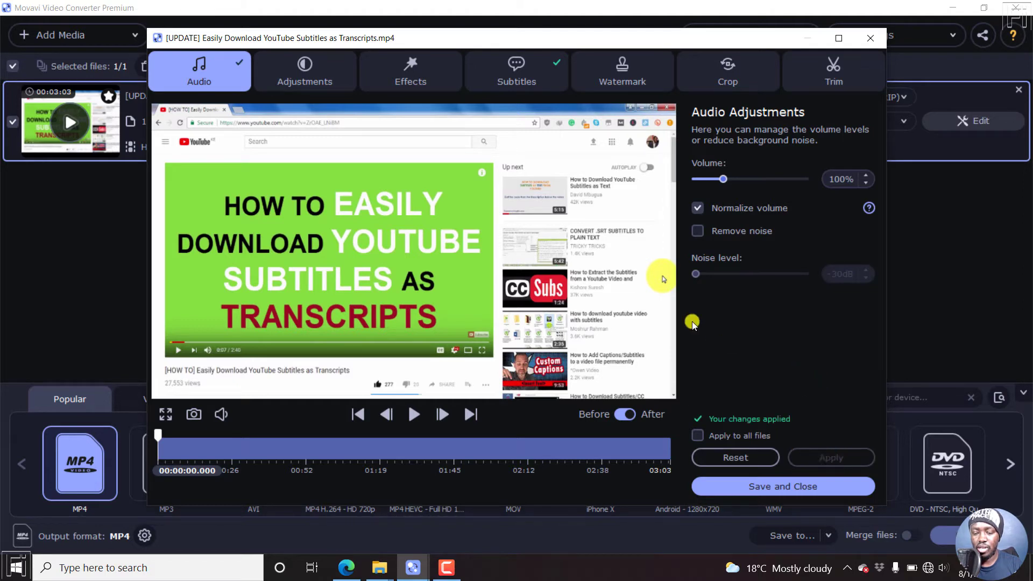
left_click(518, 78)
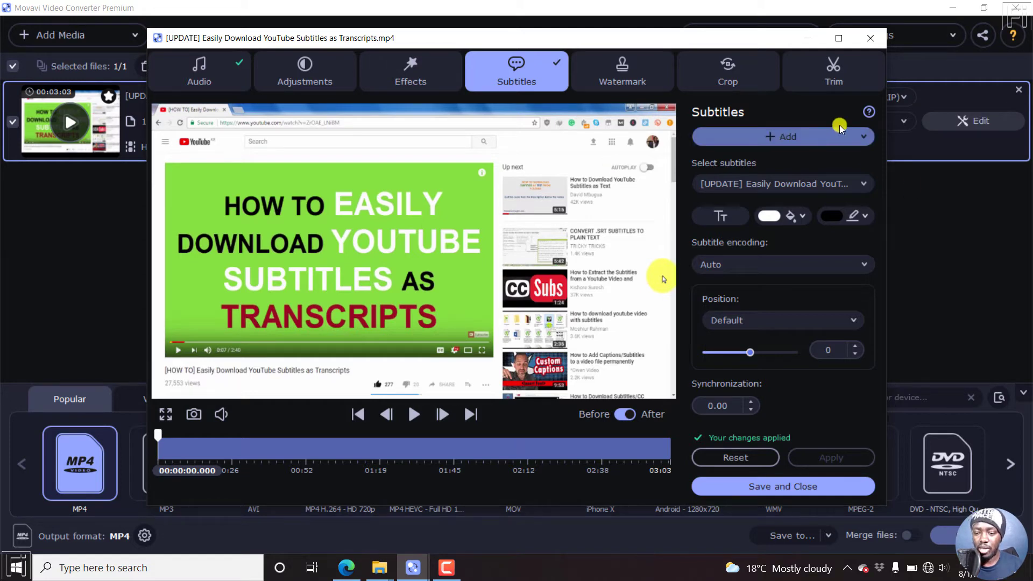
Step: Attach the 'Easily Download YouTube Subtitles as Transcripts' .srt file and preview the captions a few seconds in
left_click(863, 137)
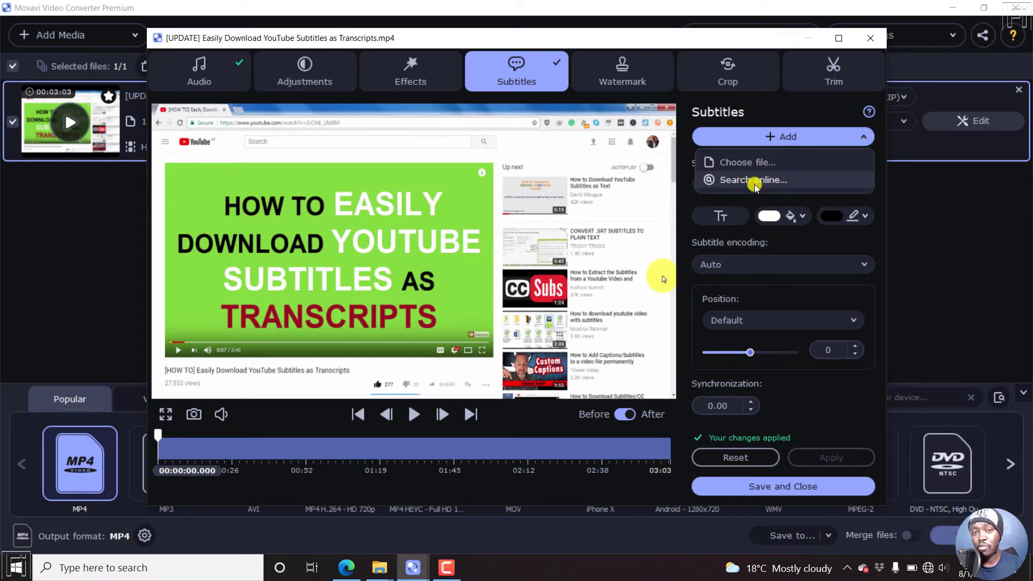
left_click(721, 162)
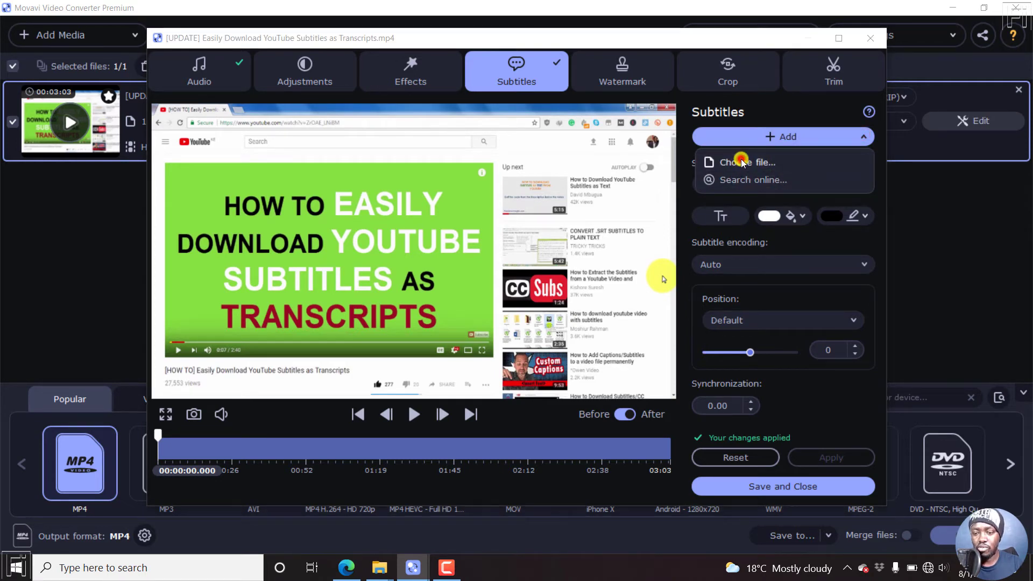
scroll(649, 238, "down", 2)
left_click(447, 257)
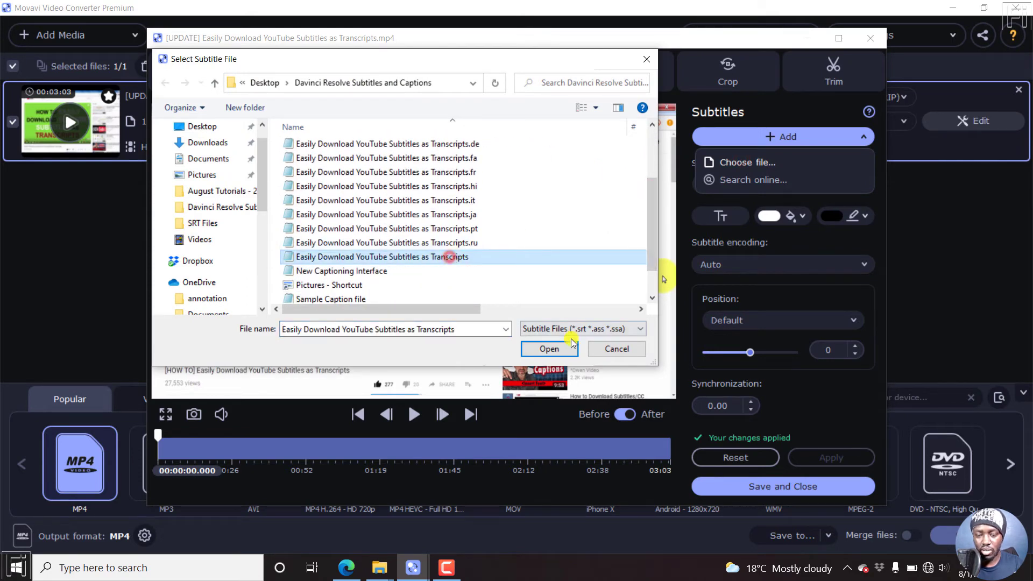
left_click(558, 350)
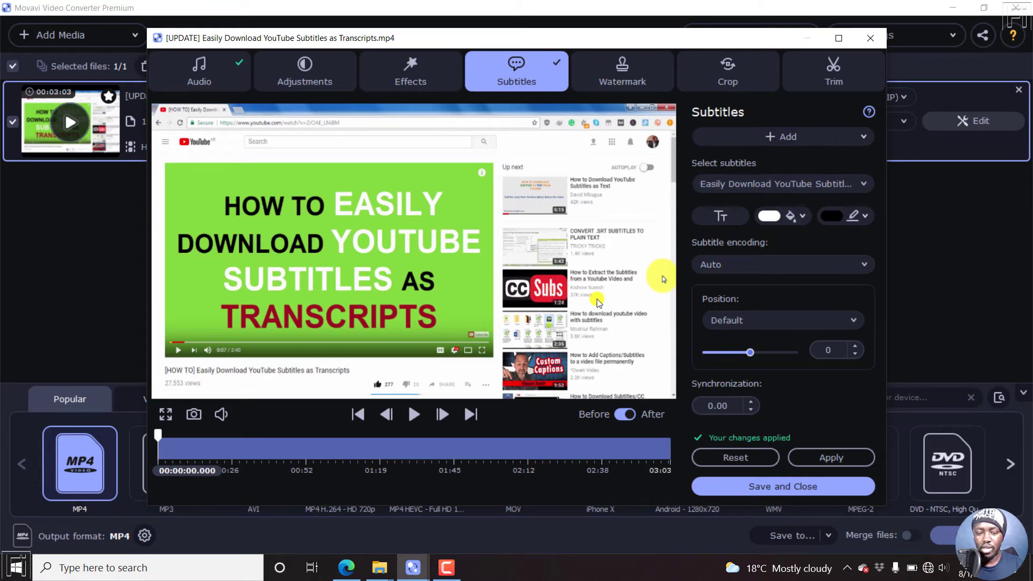
left_click_drag(158, 433, 168, 433)
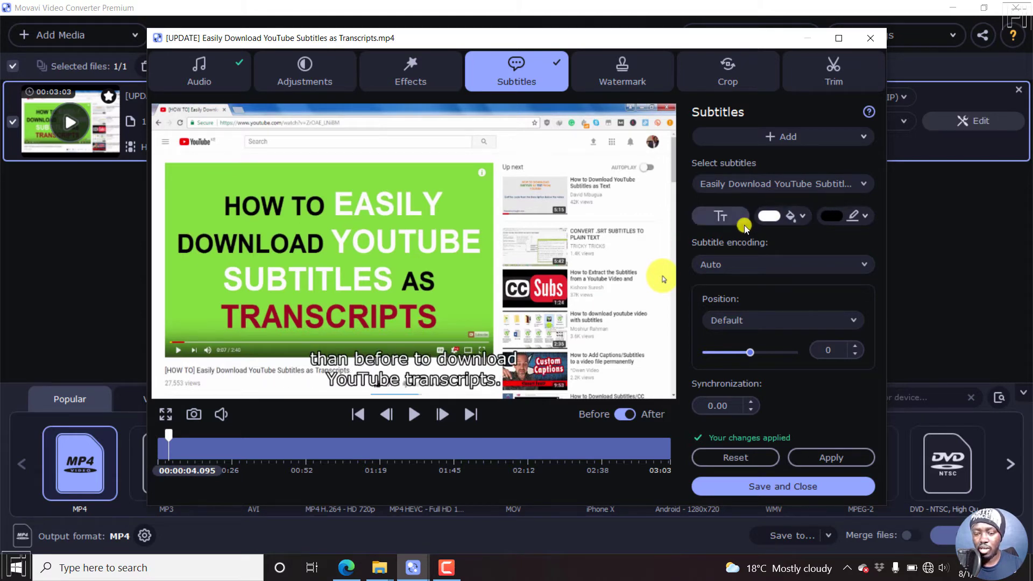
Step: Make the subtitle text yellow and preview it later in the video
left_click(767, 218)
left_click(767, 217)
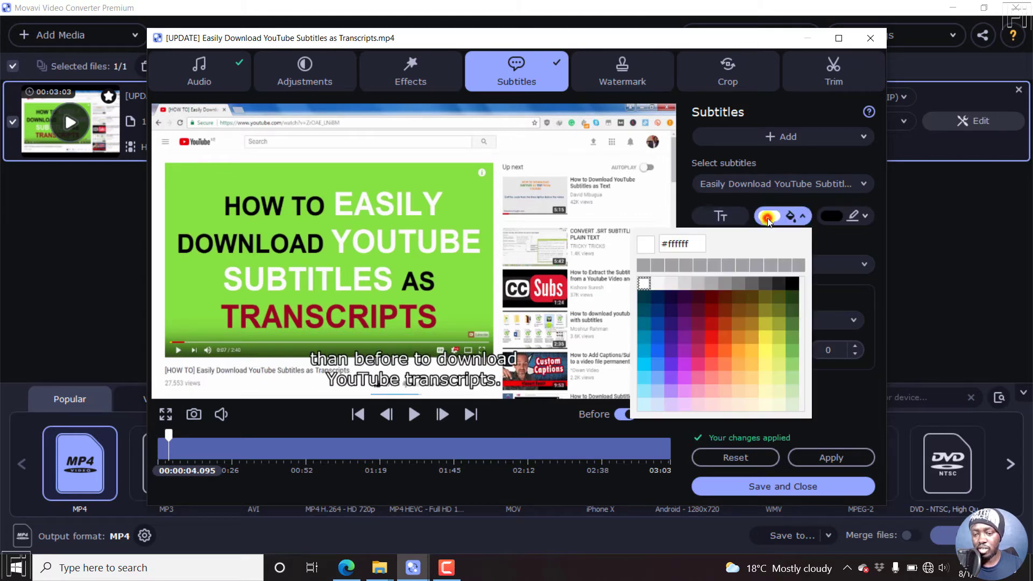
left_click(767, 338)
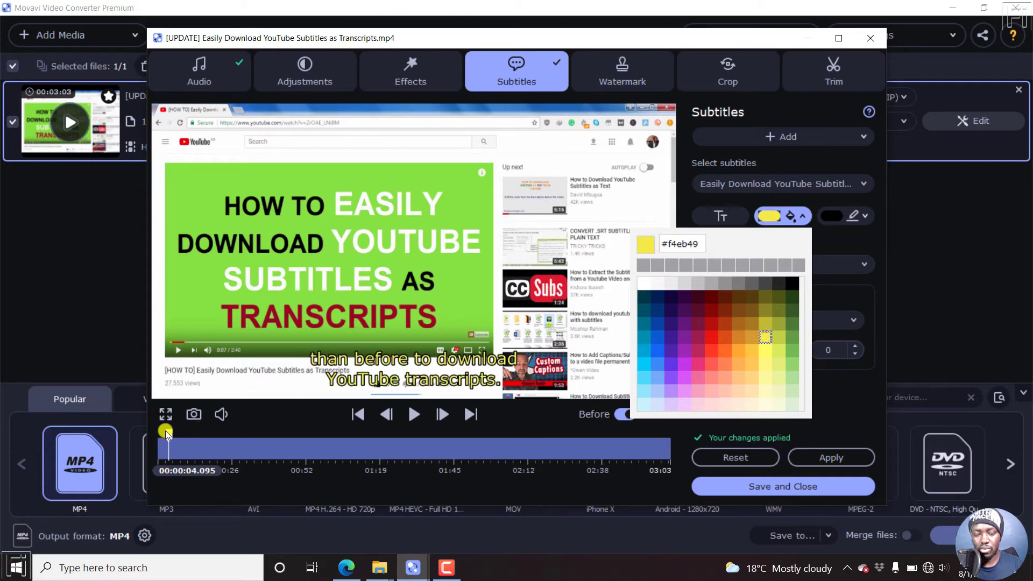
left_click_drag(167, 434, 348, 429)
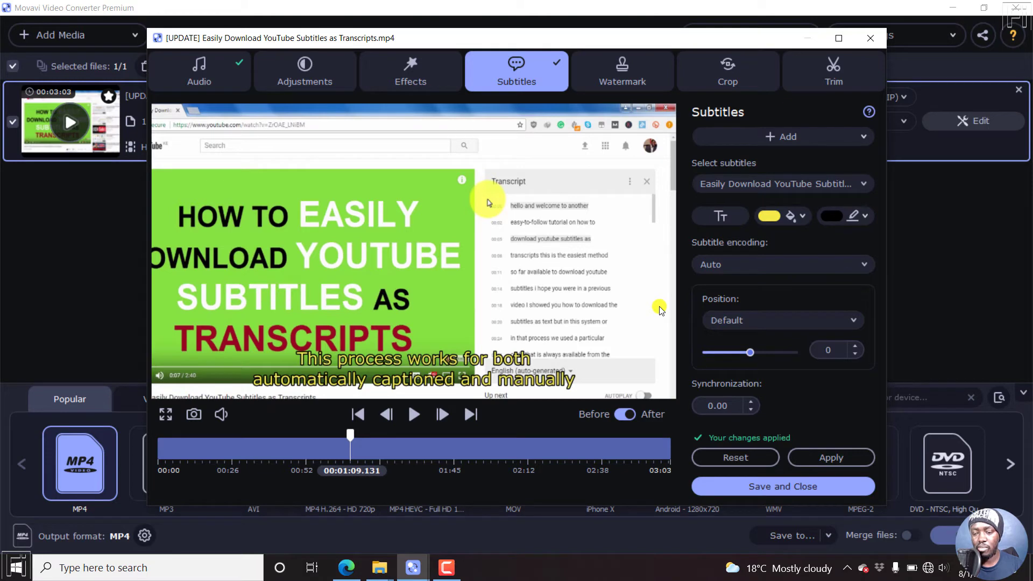
Step: Set the subtitle encoding to UTF-8
left_click(862, 265)
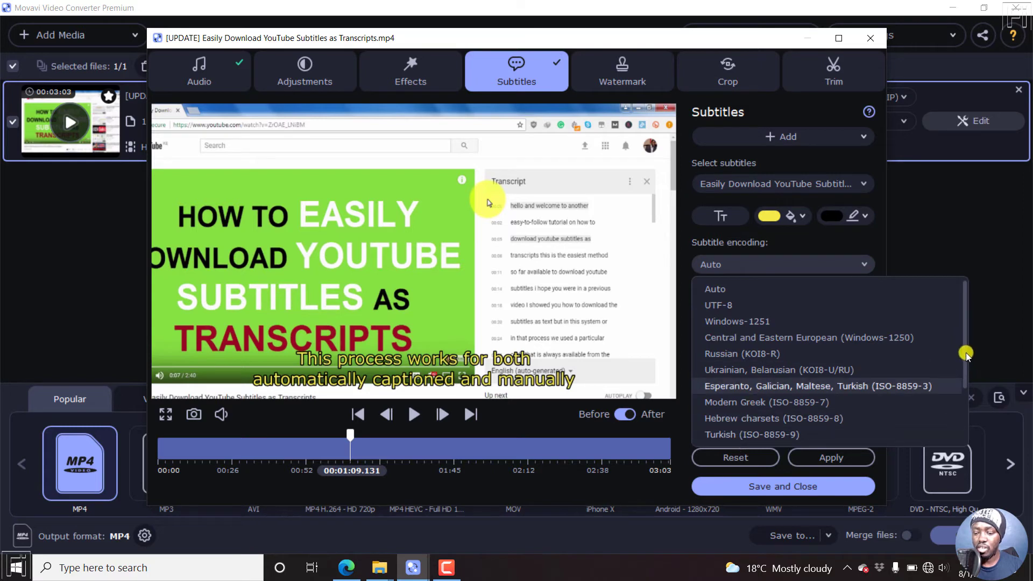
left_click_drag(966, 355, 963, 421)
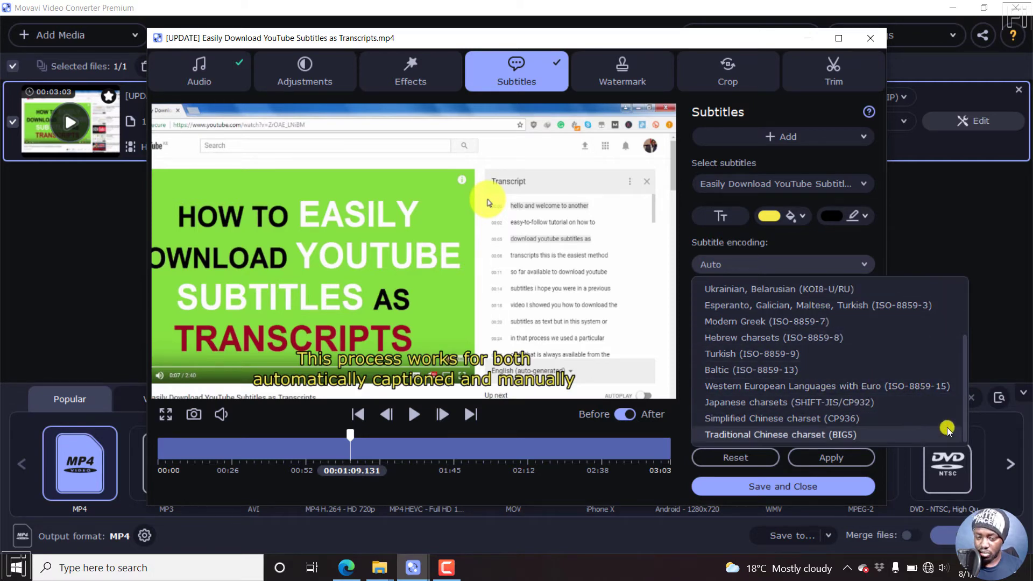
mouse_move(966, 405)
left_mouse_down()
mouse_move(962, 362)
mouse_move(960, 398)
left_mouse_up()
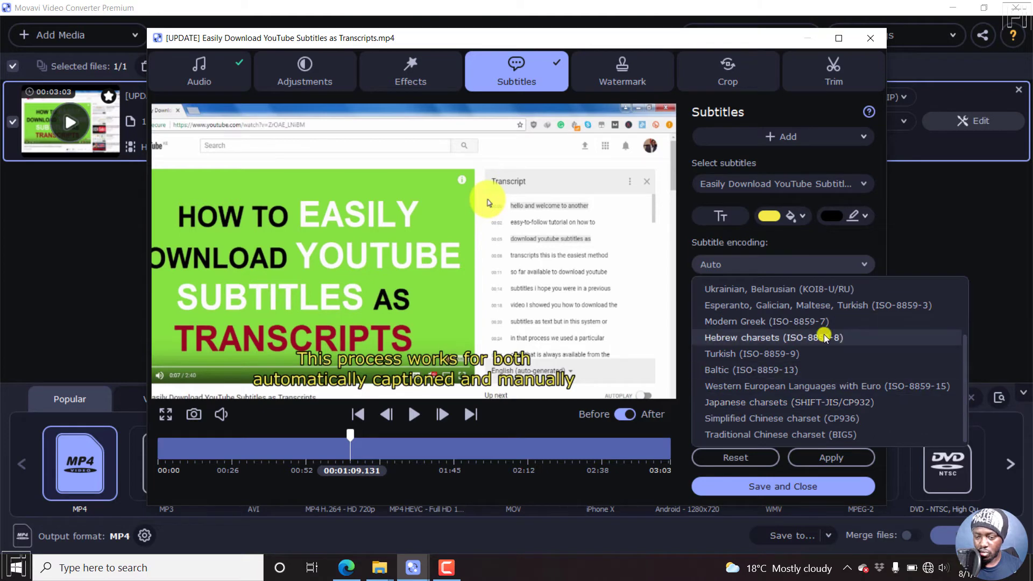
left_click(812, 242)
left_click(768, 265)
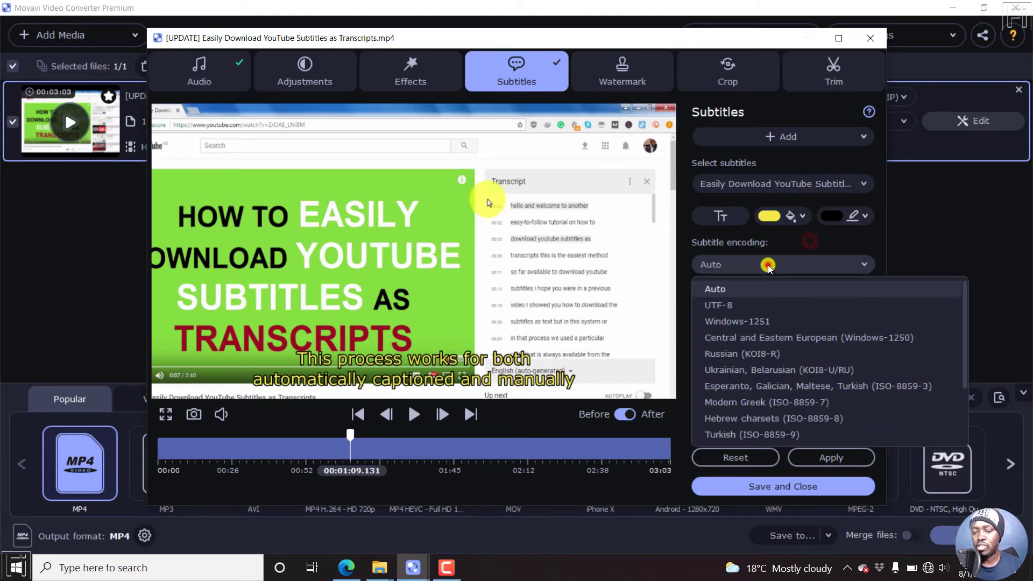
left_click(721, 306)
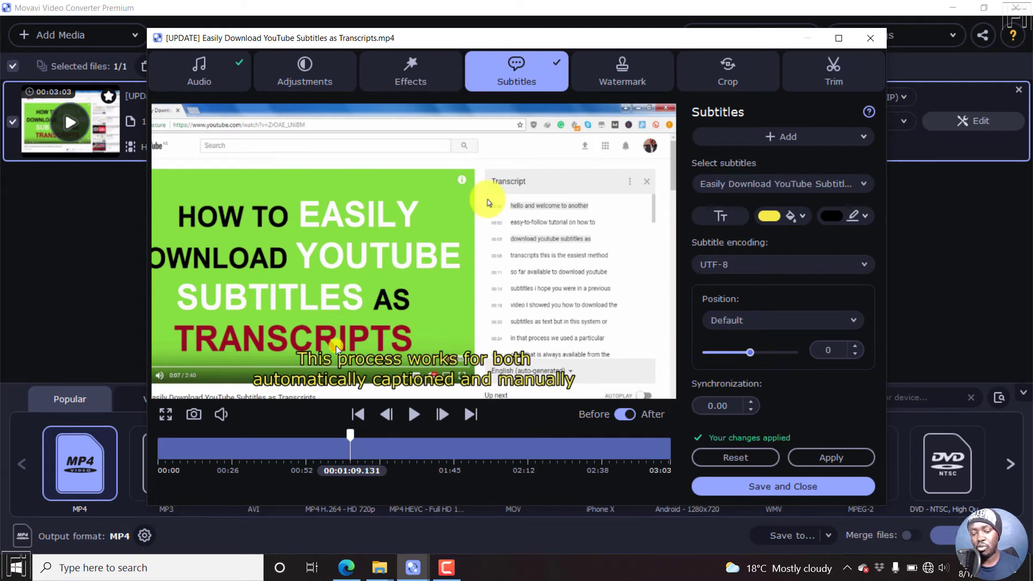
Step: Try the Upper edge subtitle position, revert to Default, then apply and save the edits
left_click(841, 321)
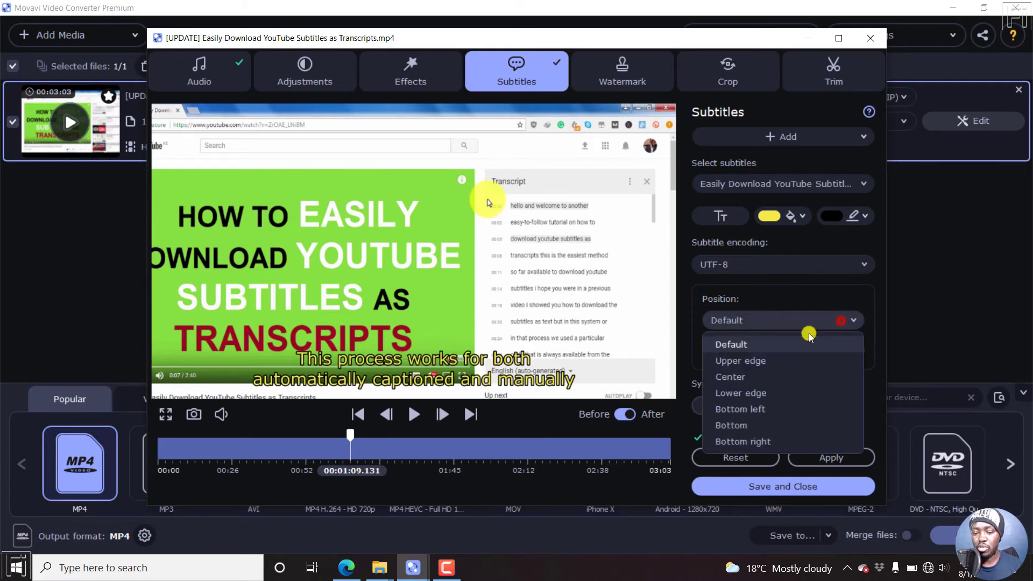
left_click(741, 362)
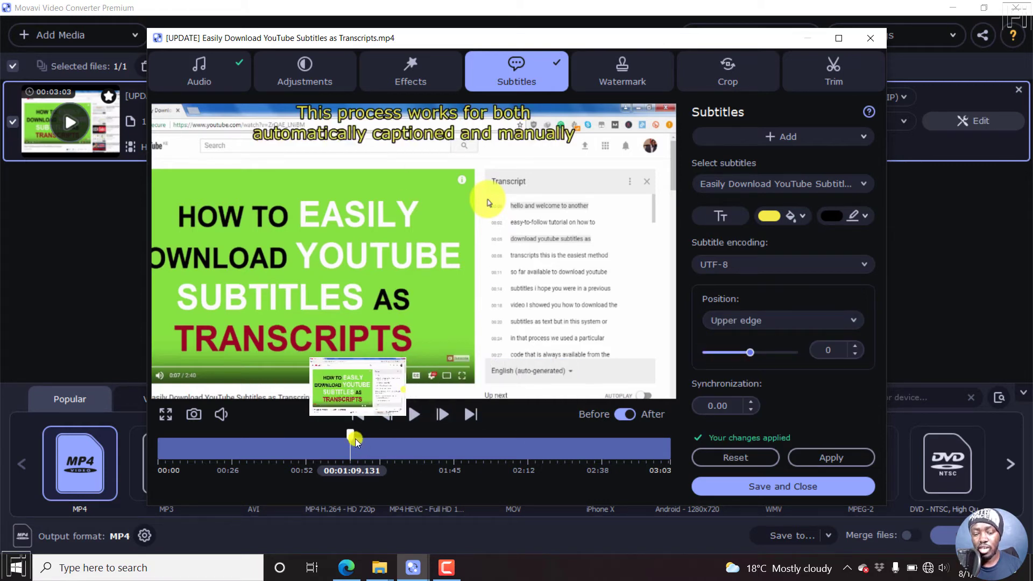
left_click_drag(350, 436, 325, 435)
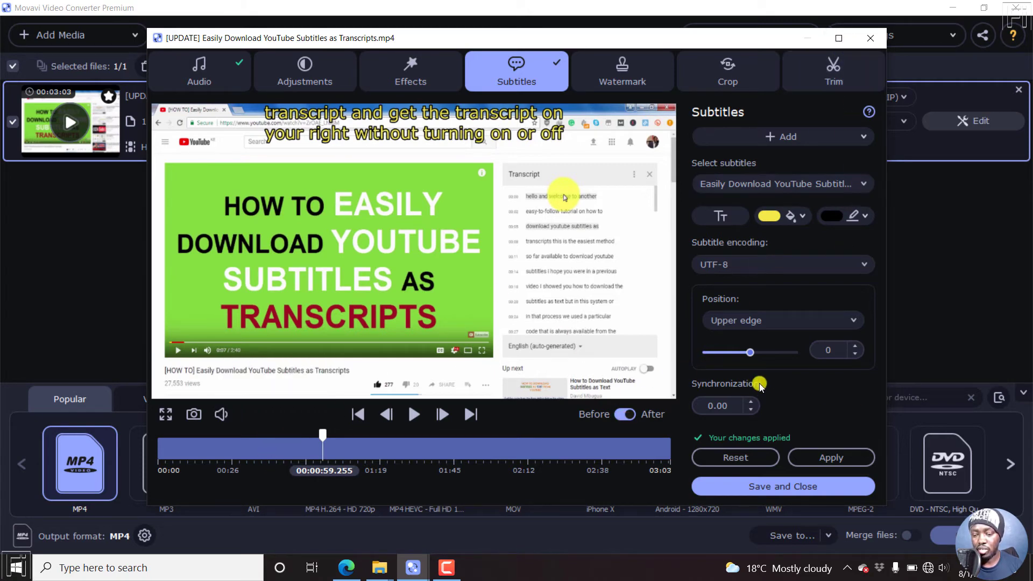
left_click(778, 320)
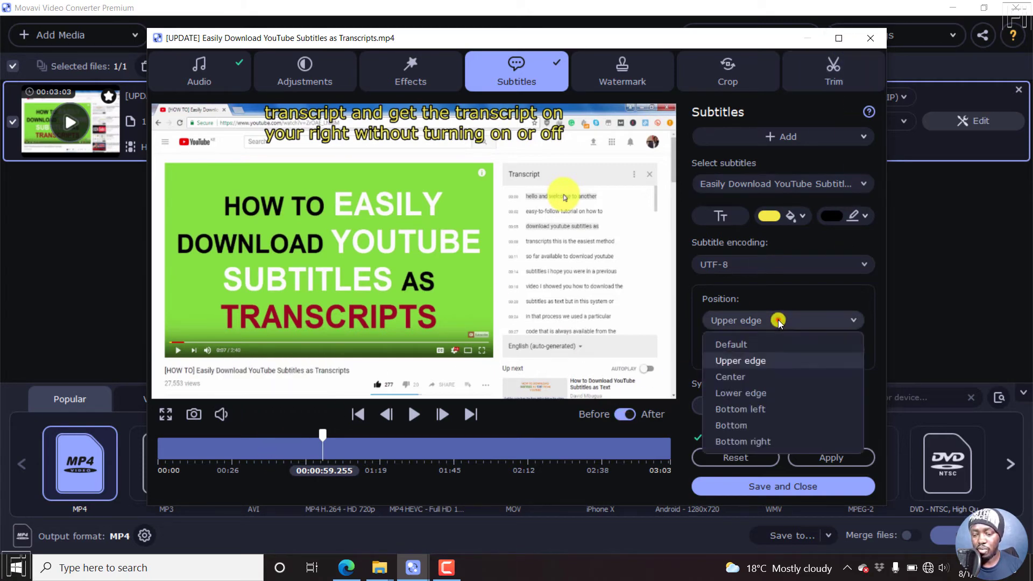
left_click(741, 345)
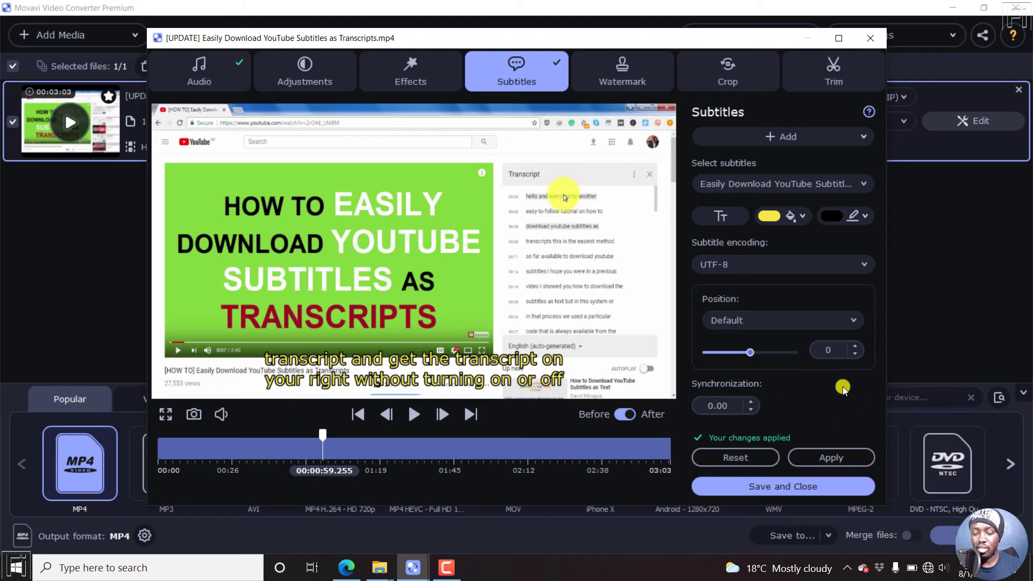
left_click(832, 458)
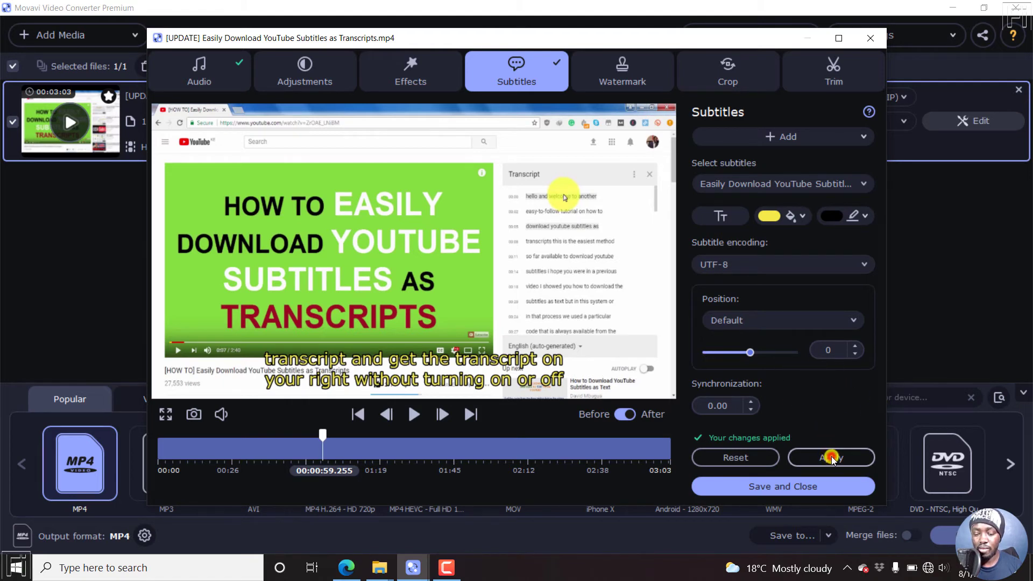
left_click(773, 487)
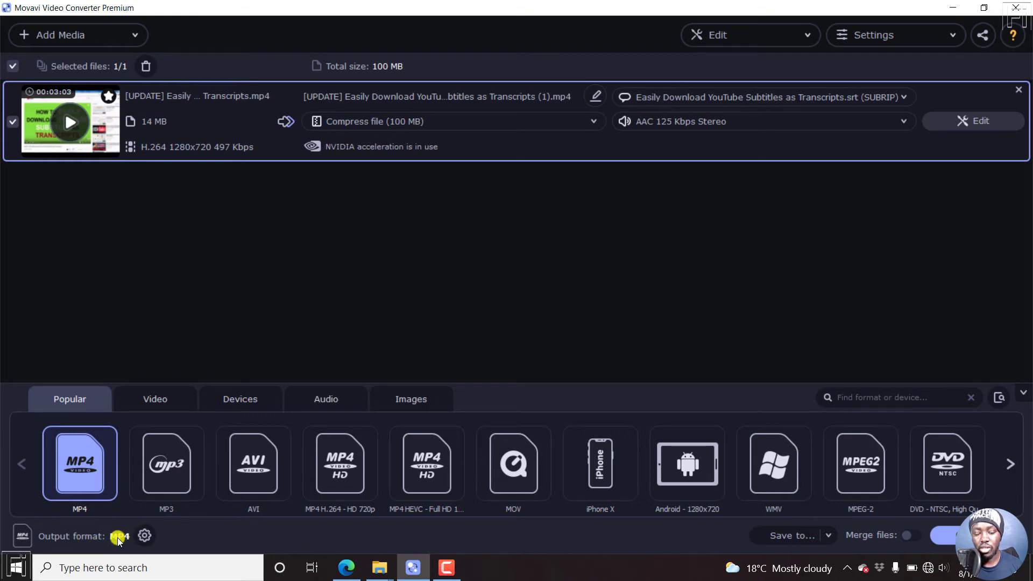
Step: Review the MP4 preset and the Movavi Library save location, then start the conversion
left_click(147, 537)
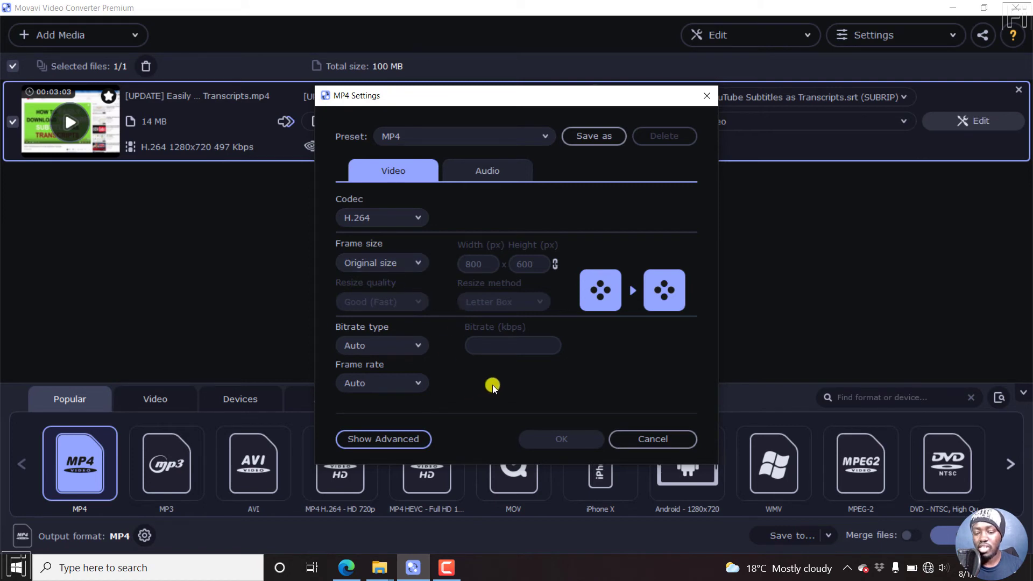
left_click(654, 439)
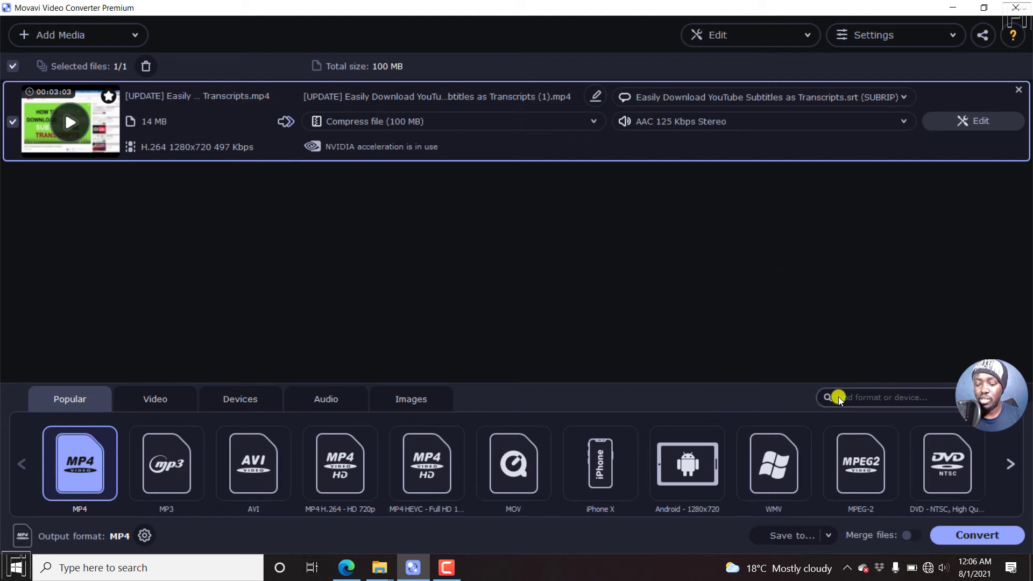
left_click(832, 538)
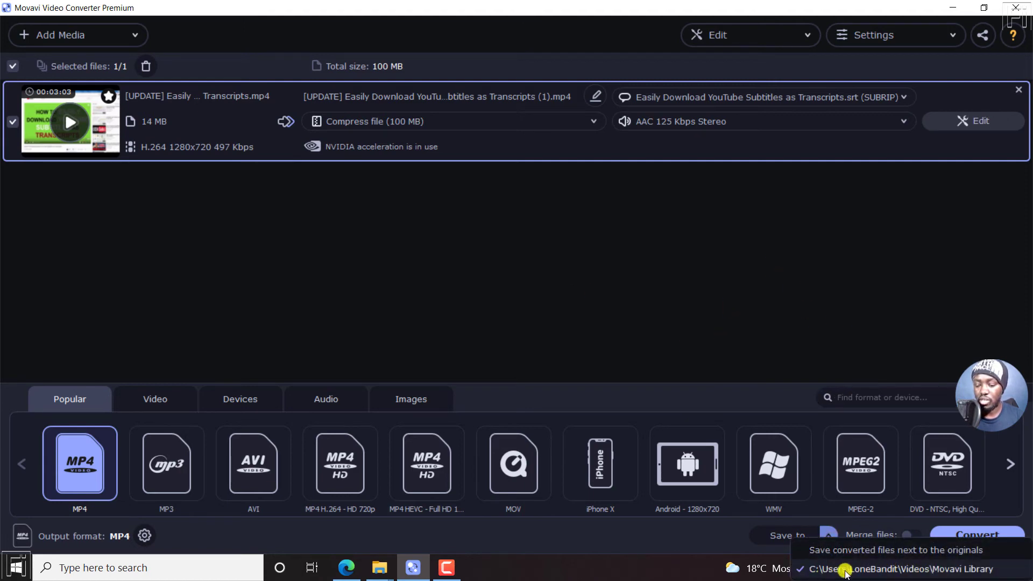
left_click(663, 531)
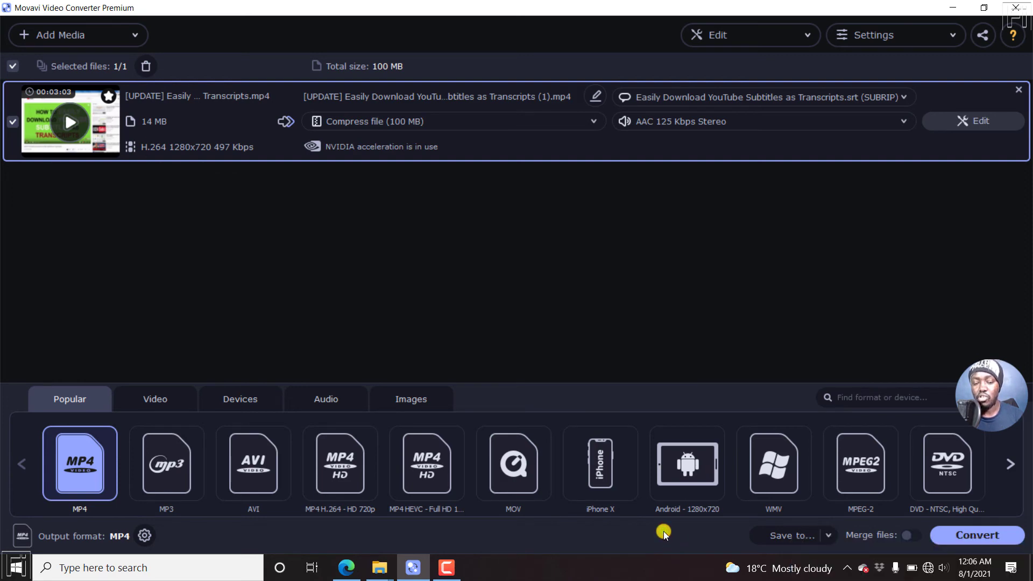
left_click(978, 535)
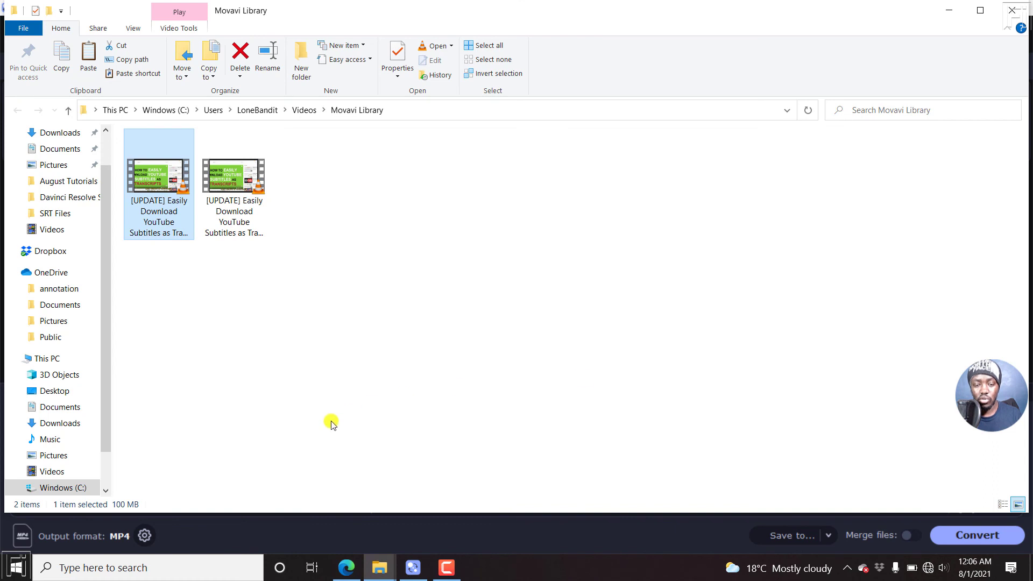
Step: Open the converted Transcripts (1).mp4 from the Movavi Library folder in VLC
double_click(157, 218)
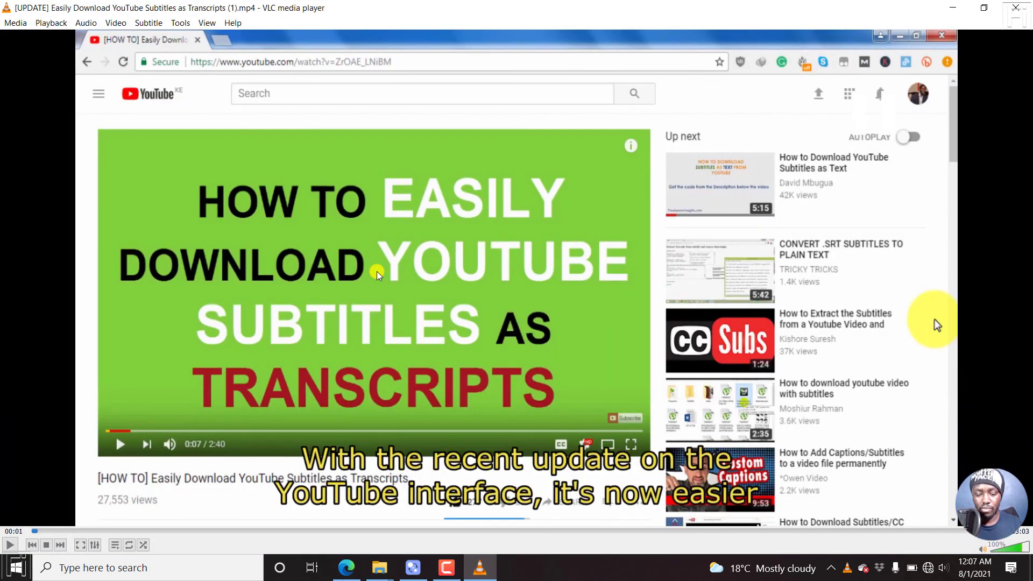
Step: Pause and resume playback to check the yellow burned-in subtitles, then minimize VLC
key("space")
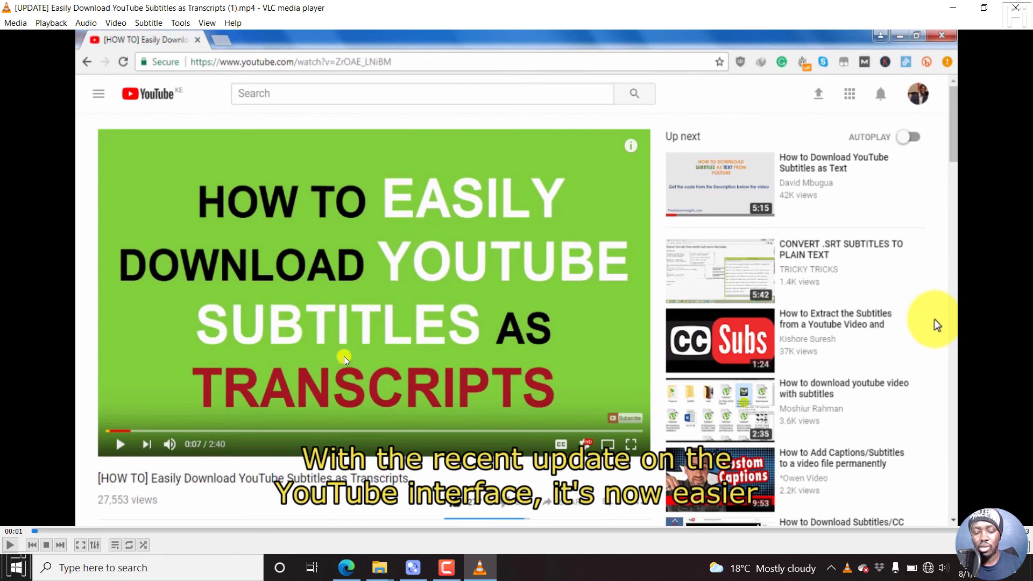
key("space")
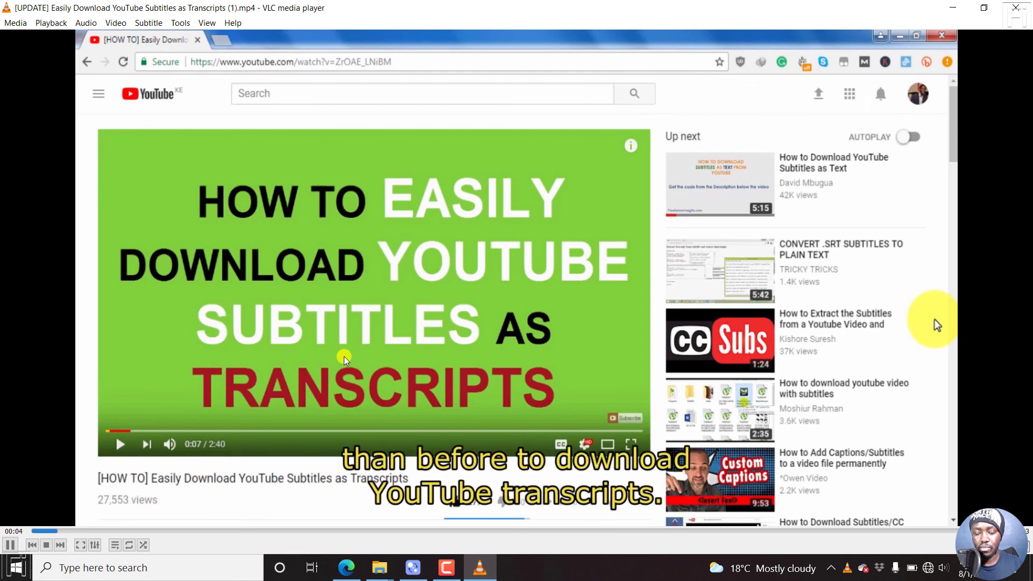
key("space")
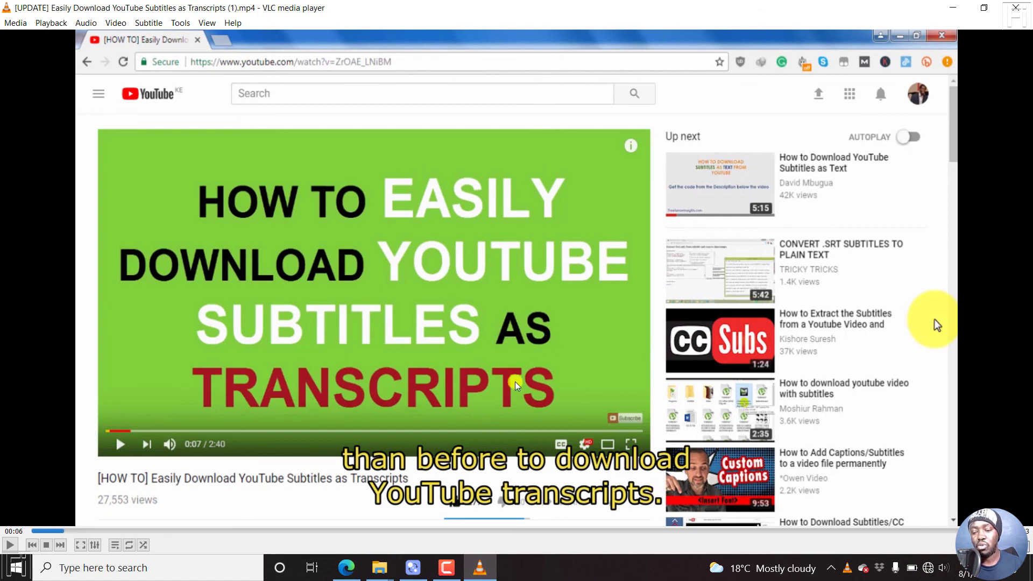
left_click(952, 8)
Step: Minimize File Explorer to bring back the converter showing the conversion Done
left_click(949, 10)
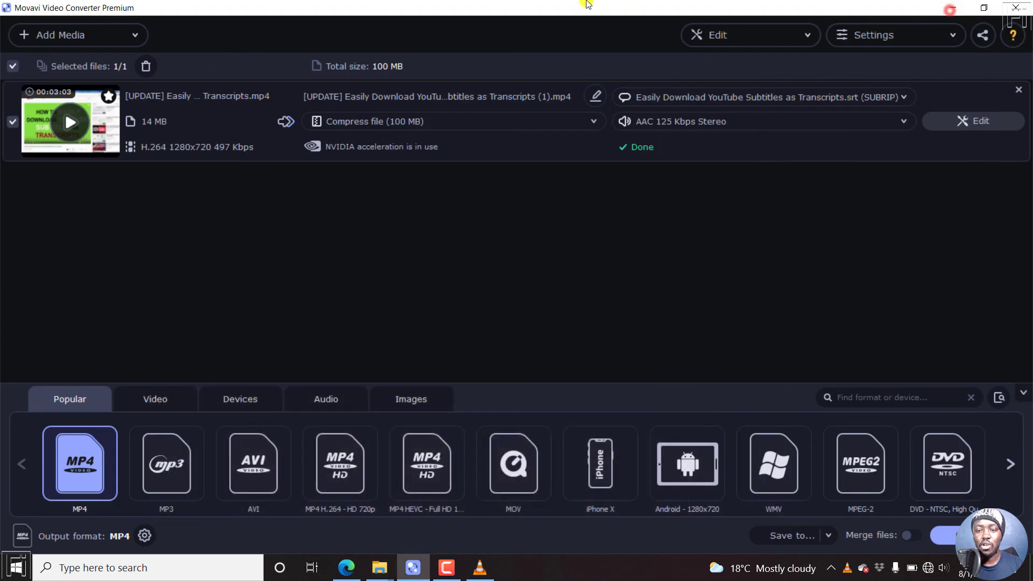